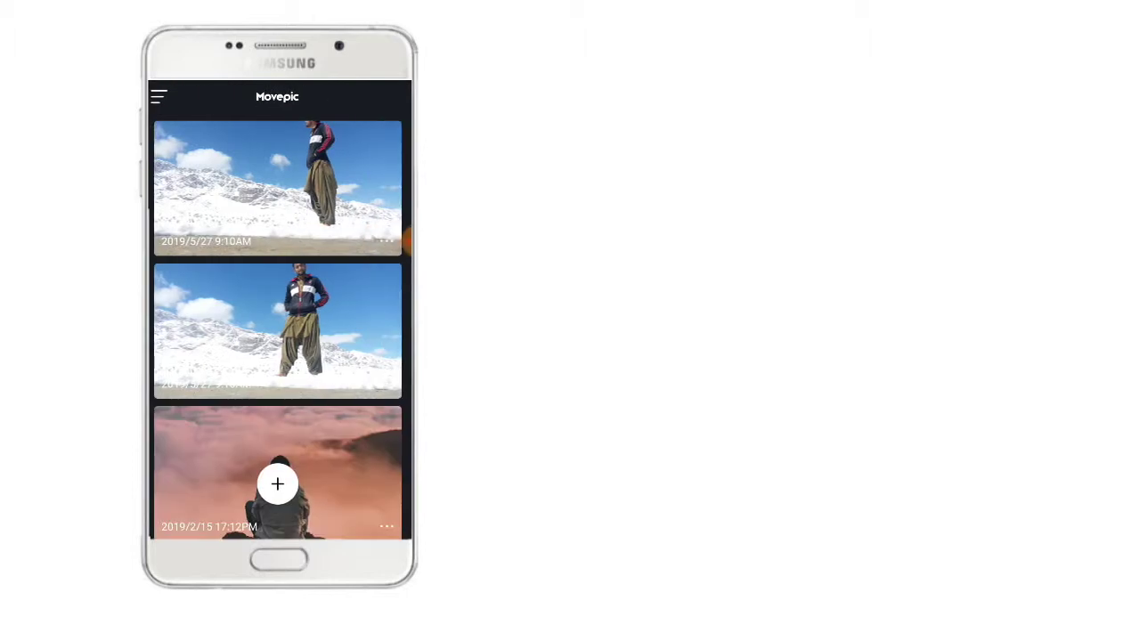
Browse the gallery to find the snow-mountain photo of the standing man
scroll(277, 326, "down", 5)
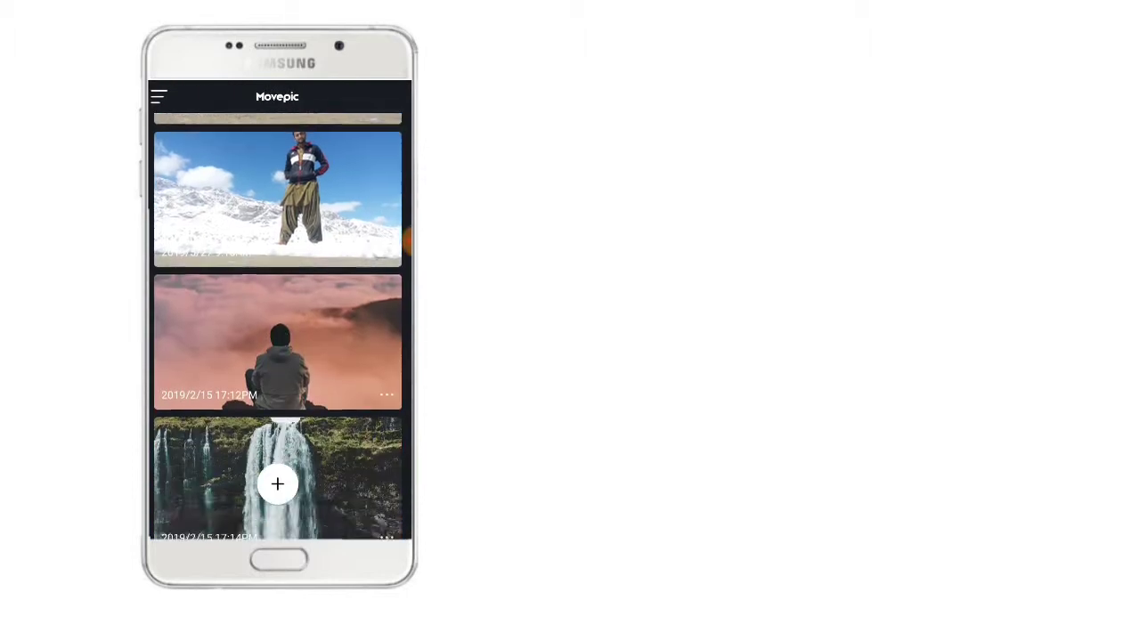
scroll(277, 326, "up", 5)
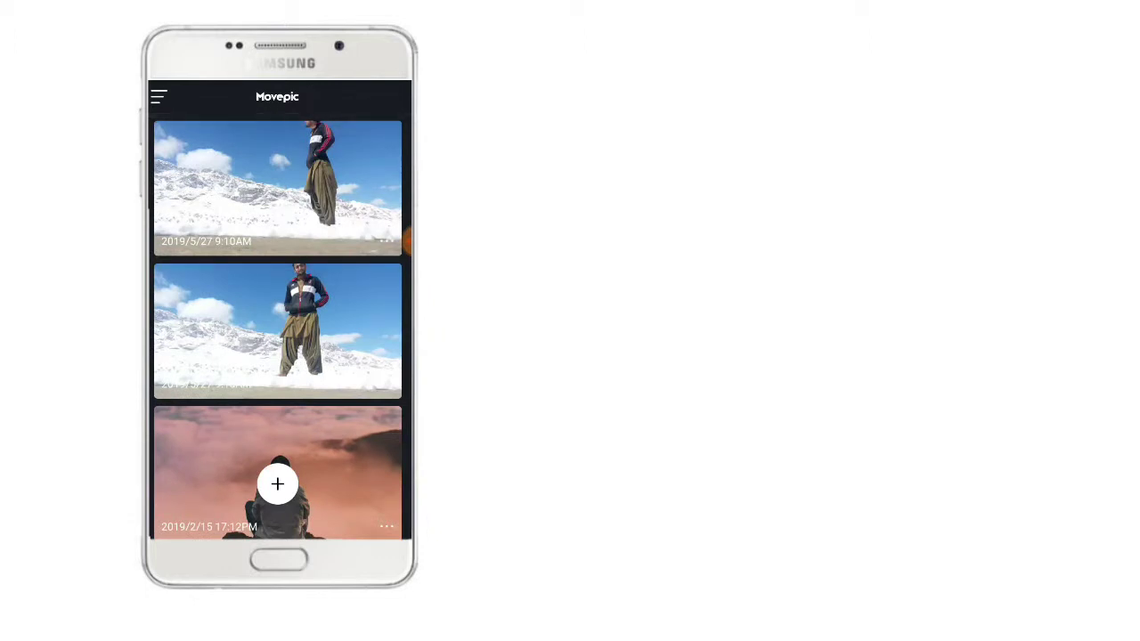
scroll(277, 326, "down", 3)
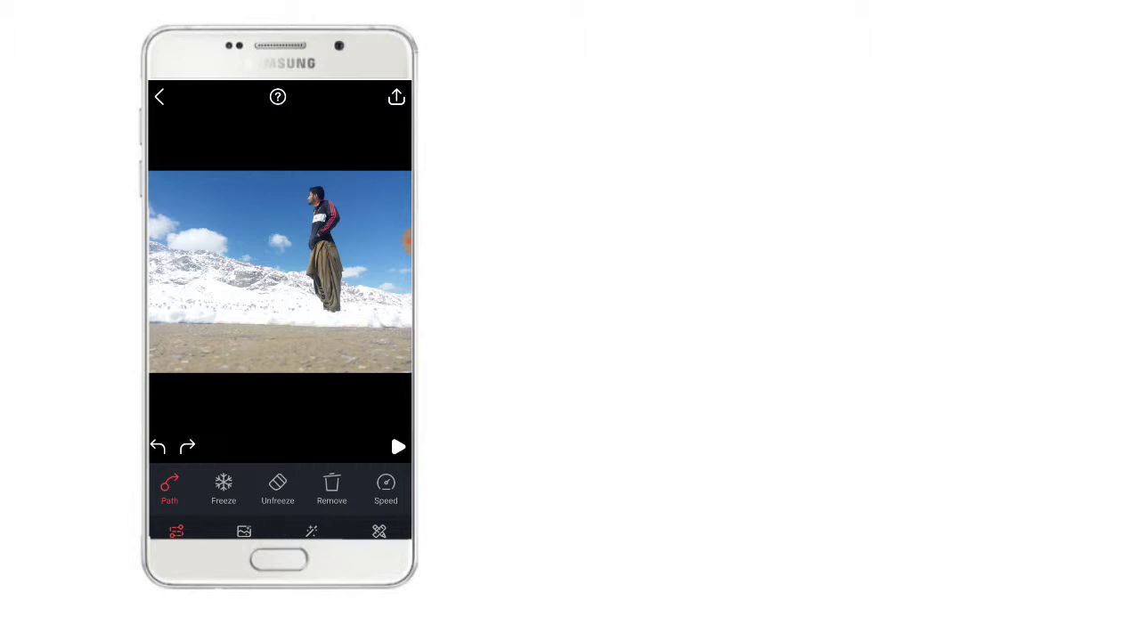
Paint the freeze mask over the bottom ground, left edge, lower-left ground and snowy right foreground
left_click(223, 485)
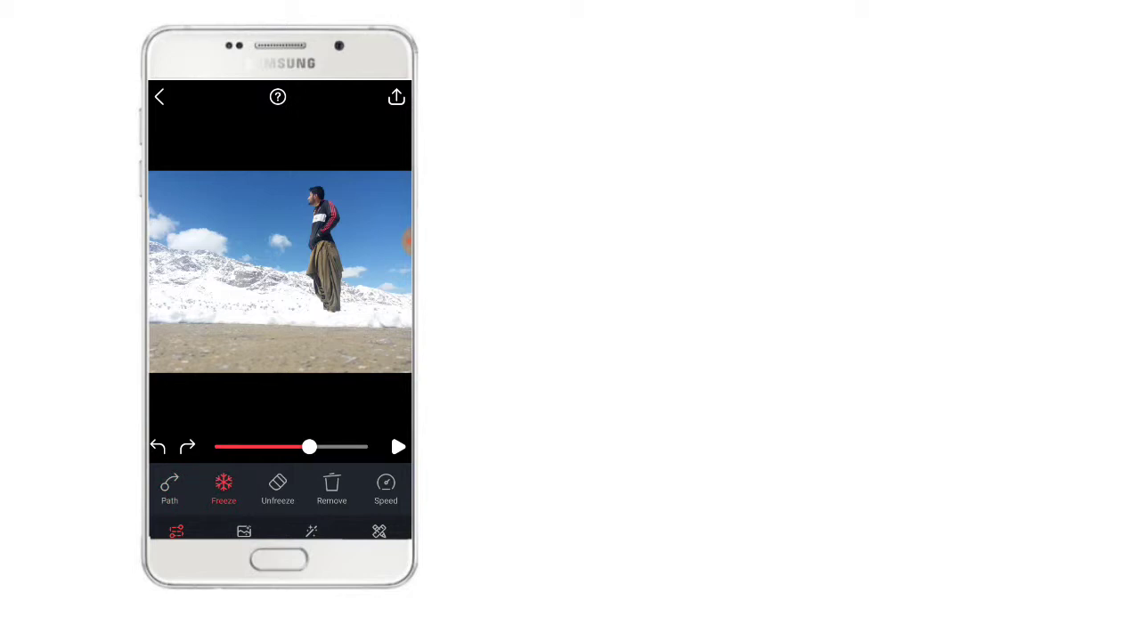
mouse_move(392, 356)
left_mouse_down()
mouse_move(353, 330)
mouse_move(388, 332)
left_mouse_up()
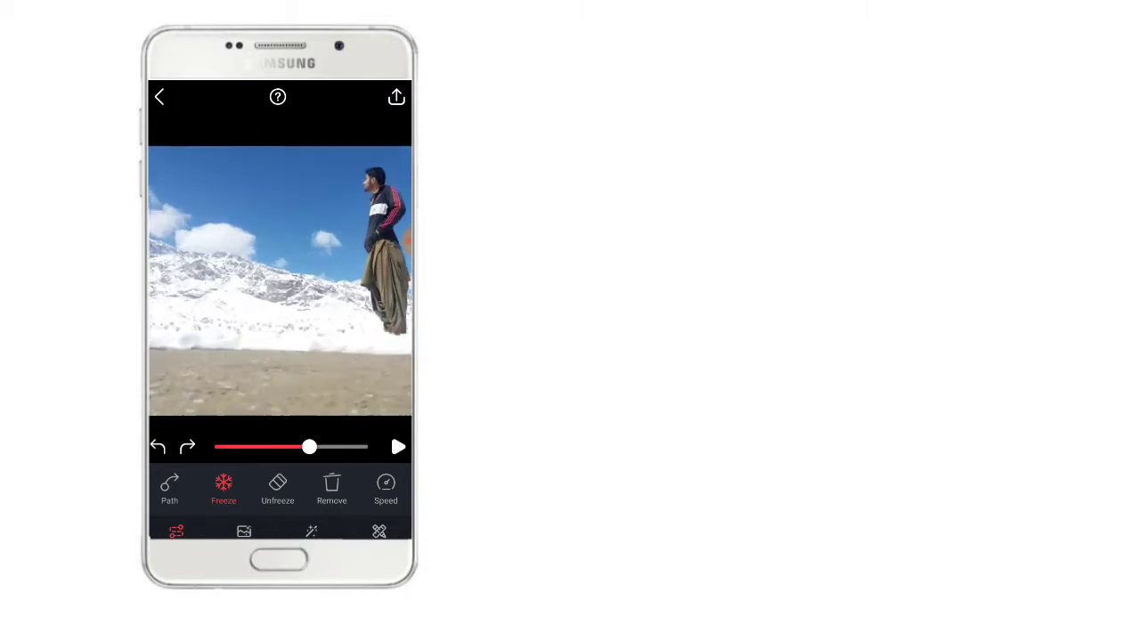
mouse_move(162, 329)
left_mouse_down()
mouse_move(161, 236)
mouse_move(291, 321)
mouse_move(196, 303)
mouse_move(248, 272)
mouse_move(247, 306)
mouse_move(330, 312)
mouse_move(381, 290)
left_mouse_up()
left_click_drag(312, 445, 302, 445)
mouse_move(160, 356)
left_mouse_down()
mouse_move(179, 413)
mouse_move(277, 407)
mouse_move(267, 379)
mouse_move(216, 360)
mouse_move(295, 365)
mouse_move(392, 396)
left_mouse_up()
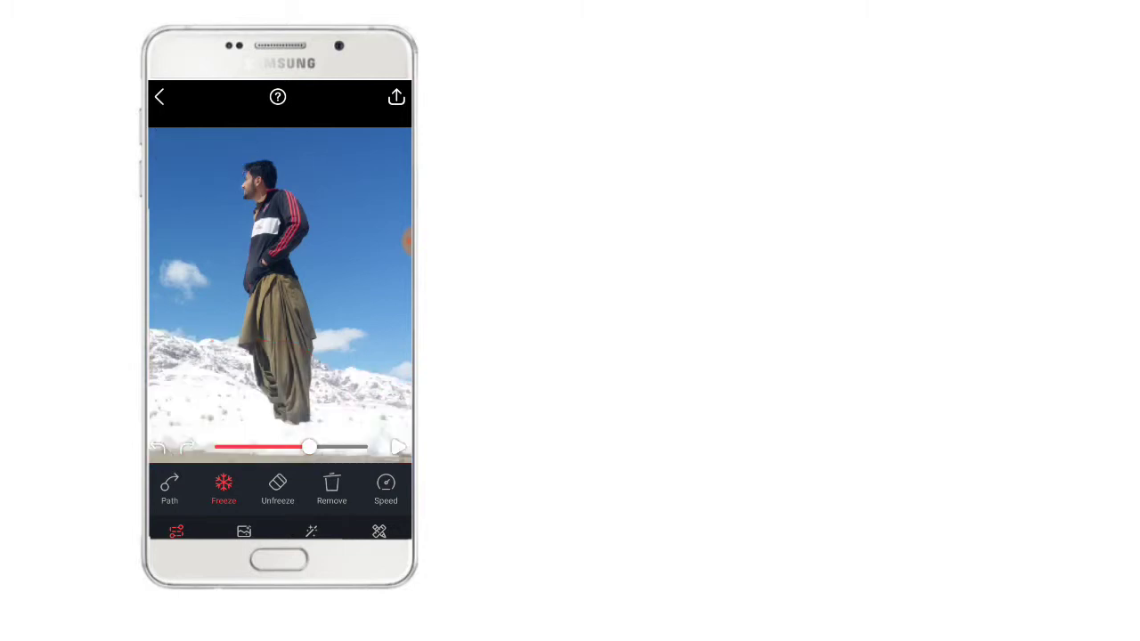
mouse_move(352, 343)
left_mouse_down()
mouse_move(390, 379)
mouse_move(387, 405)
mouse_move(300, 285)
mouse_move(280, 418)
mouse_move(297, 357)
mouse_move(258, 383)
mouse_move(270, 227)
mouse_move(260, 308)
mouse_move(287, 294)
mouse_move(299, 374)
left_mouse_up()
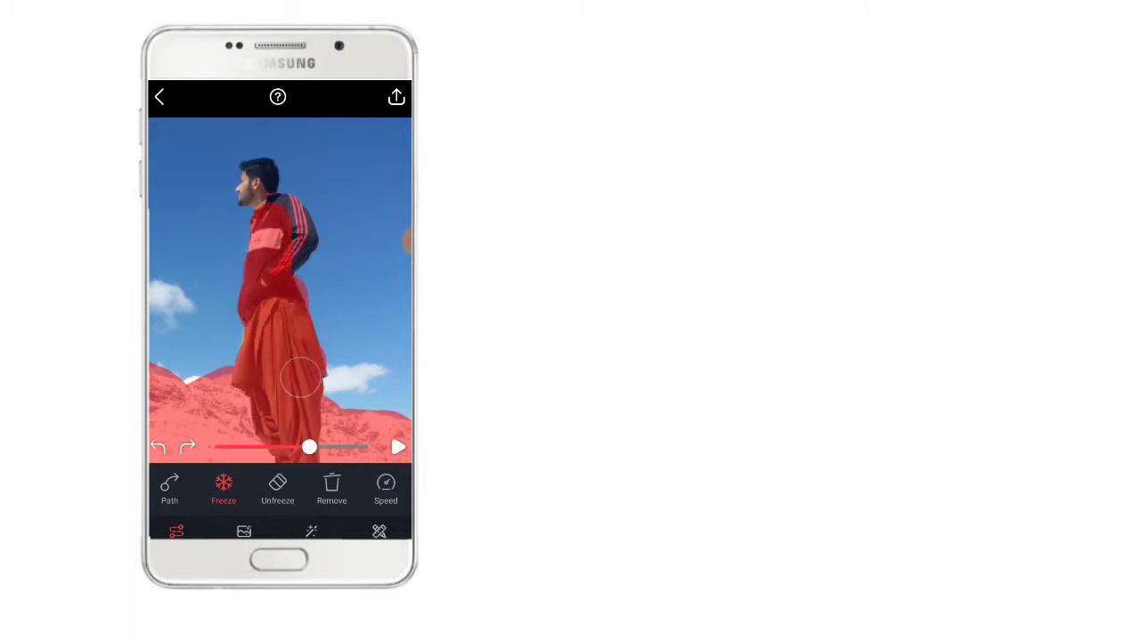
Freeze the man's torso, back and arm, plus a band of sky across the top
mouse_move(339, 300)
left_mouse_down()
mouse_move(293, 360)
mouse_move(307, 316)
mouse_move(267, 234)
mouse_move(263, 259)
mouse_move(276, 234)
mouse_move(295, 254)
left_mouse_up()
mouse_move(346, 303)
left_mouse_down()
mouse_move(322, 336)
mouse_move(319, 374)
left_mouse_up()
left_click_drag(313, 241, 312, 241)
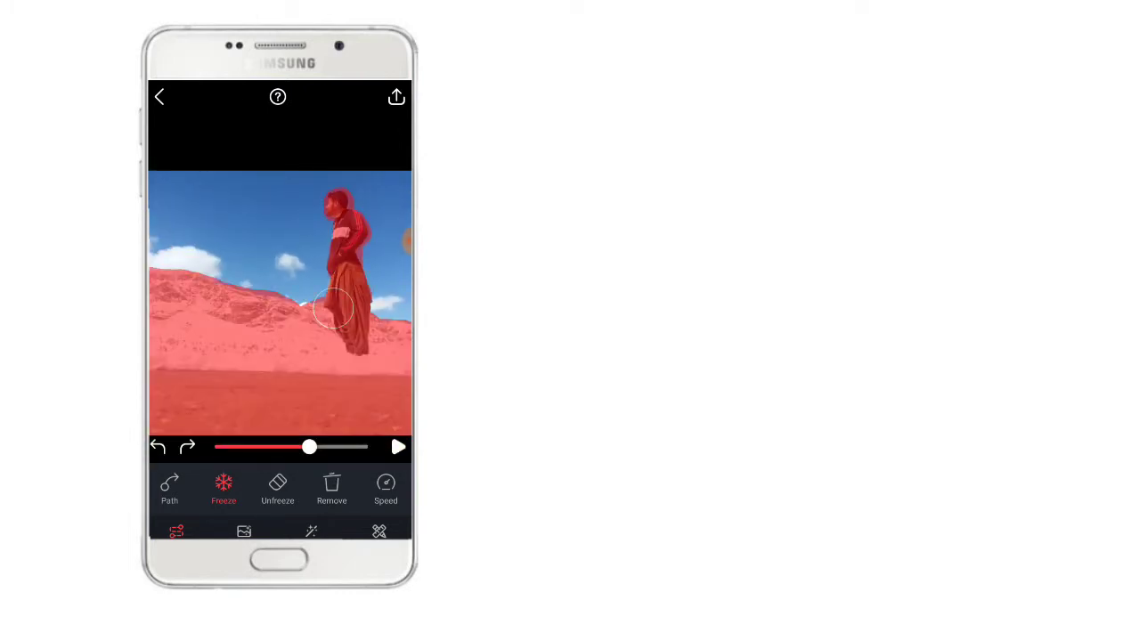
mouse_move(392, 183)
left_mouse_down()
mouse_move(170, 184)
mouse_move(255, 183)
mouse_move(279, 215)
mouse_move(165, 191)
mouse_move(339, 213)
left_mouse_up()
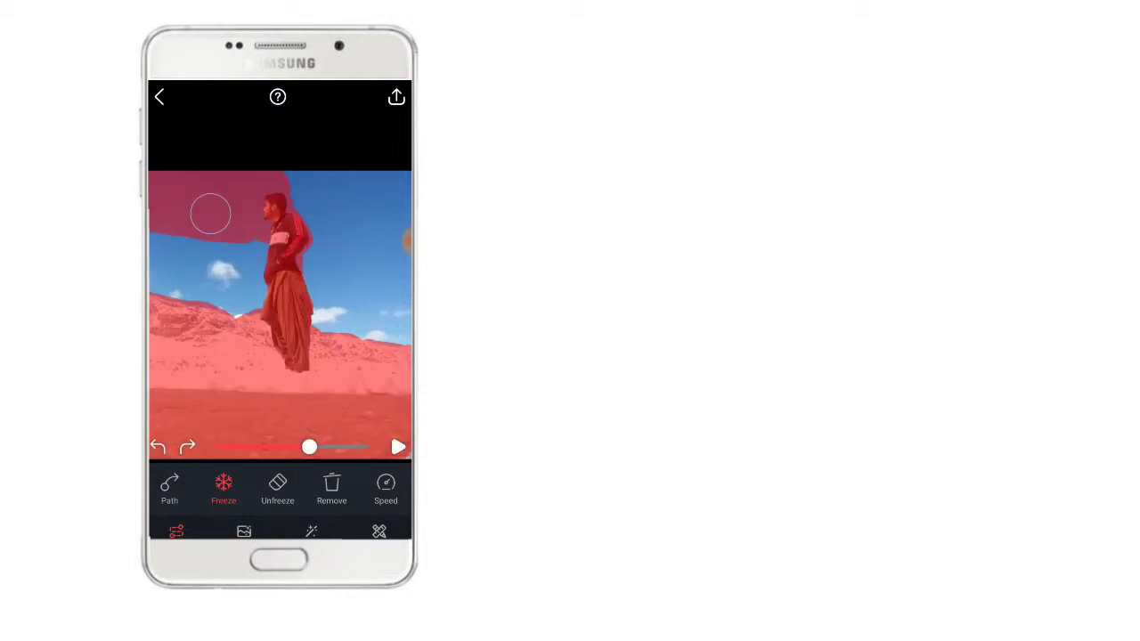
mouse_move(211, 211)
left_mouse_down()
mouse_move(395, 208)
mouse_move(287, 183)
mouse_move(383, 181)
mouse_move(222, 176)
mouse_move(395, 178)
mouse_move(398, 231)
mouse_move(366, 258)
mouse_move(328, 252)
mouse_move(365, 194)
mouse_move(320, 359)
left_mouse_up()
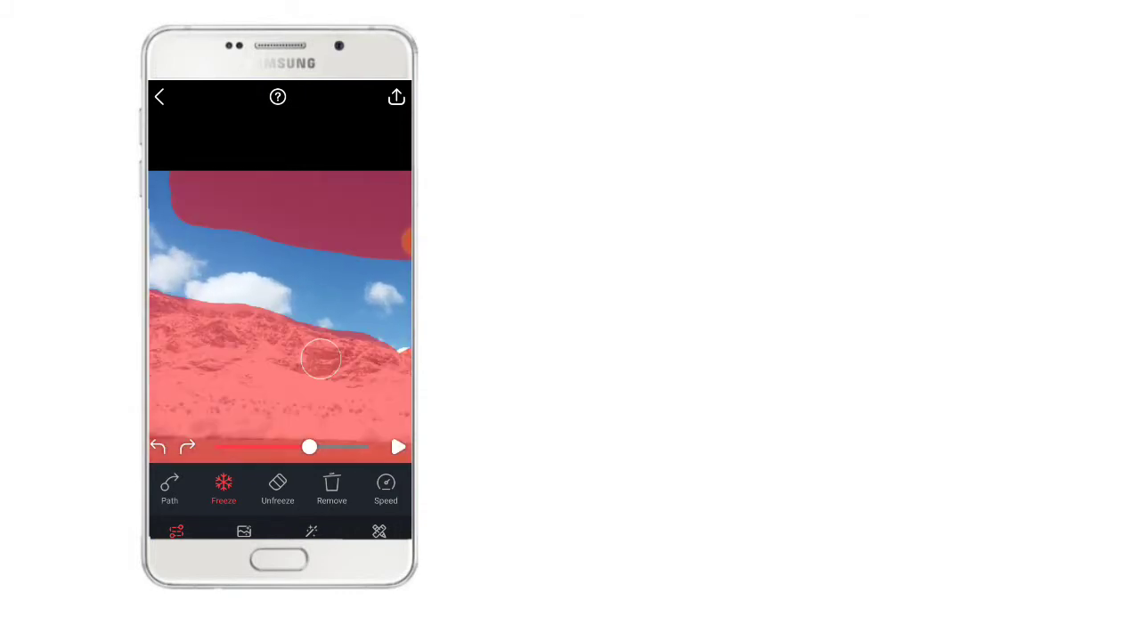
left_click(169, 488)
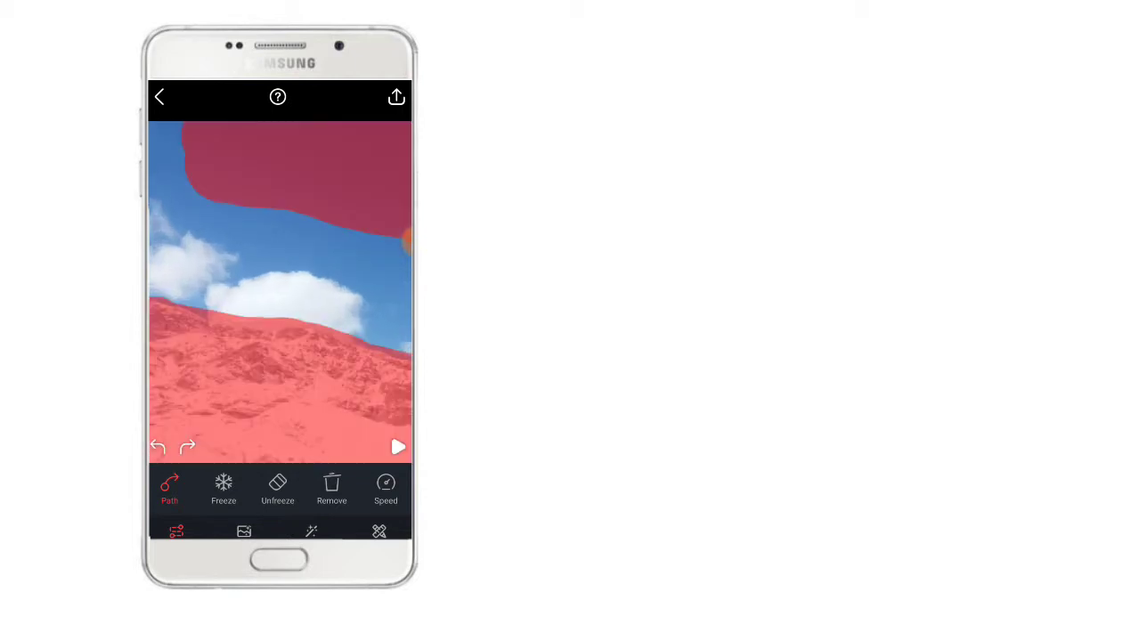
Draw four rightward motion arrows across the clouds and their left edge
left_click_drag(218, 280, 359, 312)
left_click_drag(257, 275, 343, 290)
mouse_move(154, 260)
left_mouse_down()
mouse_move(217, 267)
mouse_move(209, 283)
left_mouse_up()
left_click_drag(155, 238, 214, 261)
Add an anchor dot and five more rightward arrows across the lower cloud
left_click(247, 323)
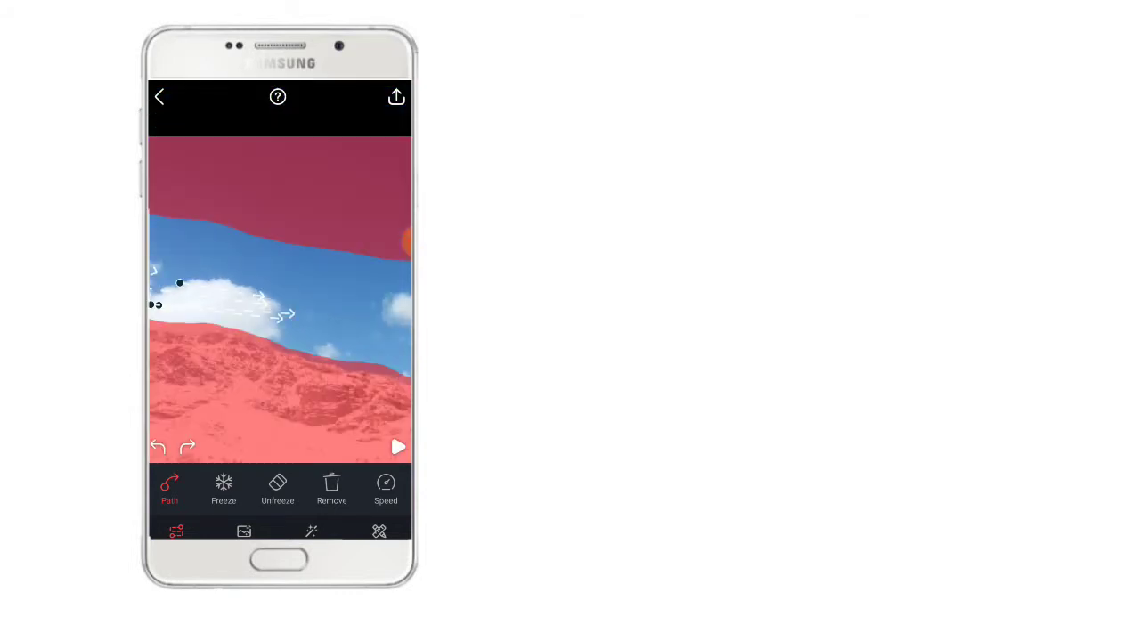
left_click_drag(170, 298, 356, 317)
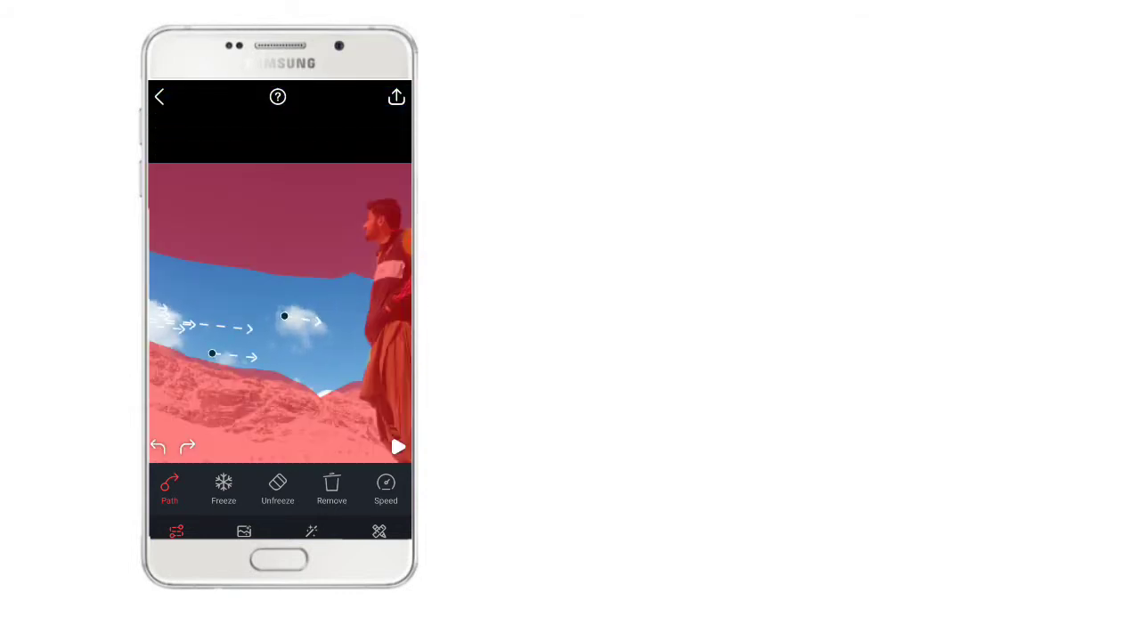
mouse_move(275, 327)
left_mouse_down()
mouse_move(334, 334)
mouse_move(338, 319)
mouse_move(365, 313)
left_mouse_up()
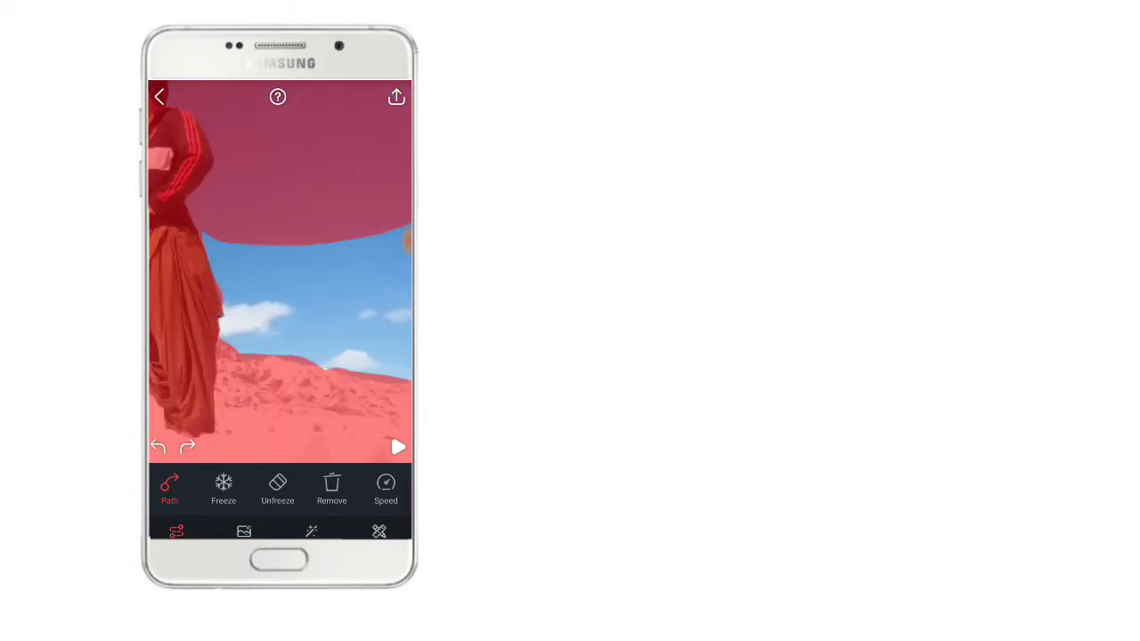
left_click_drag(235, 314, 361, 308)
left_click_drag(244, 326, 381, 331)
left_click_drag(303, 330, 410, 329)
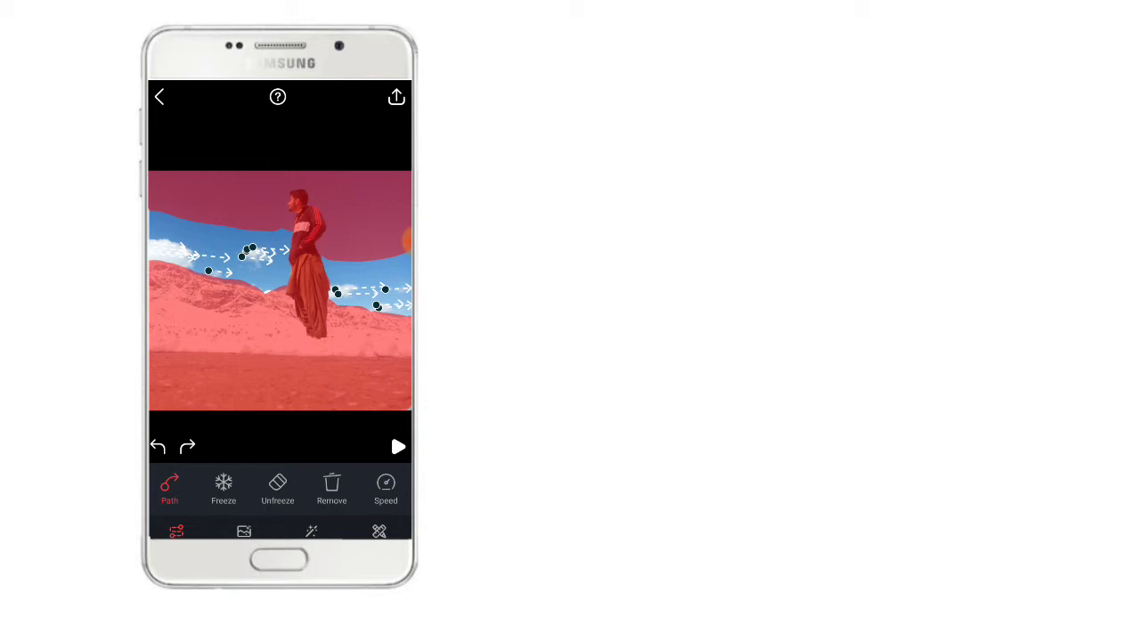
Switch back to the Freeze brush, keeping the cloud motion arrows in place
left_click(224, 488)
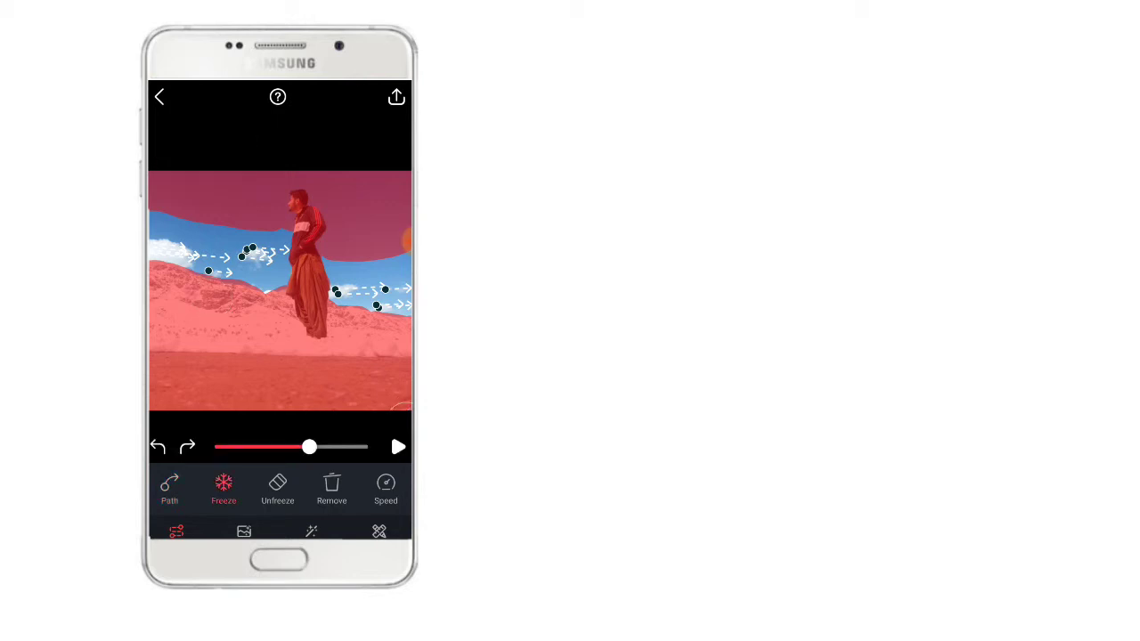